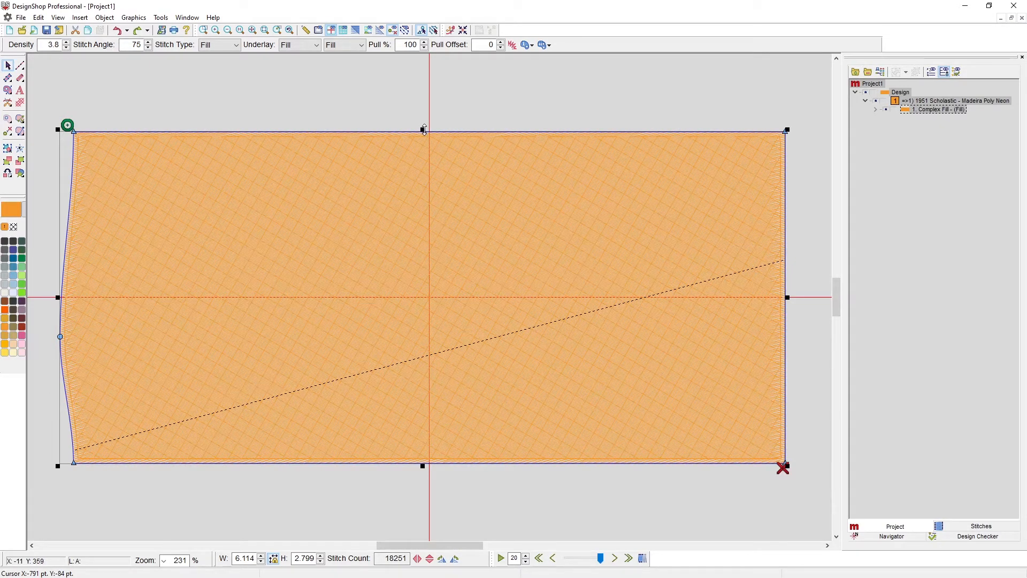
Resize the orange fill vertically and shift its top edge up and right, making it about 6.46 wide and 3.15 high.
drag(424, 130, 424, 98)
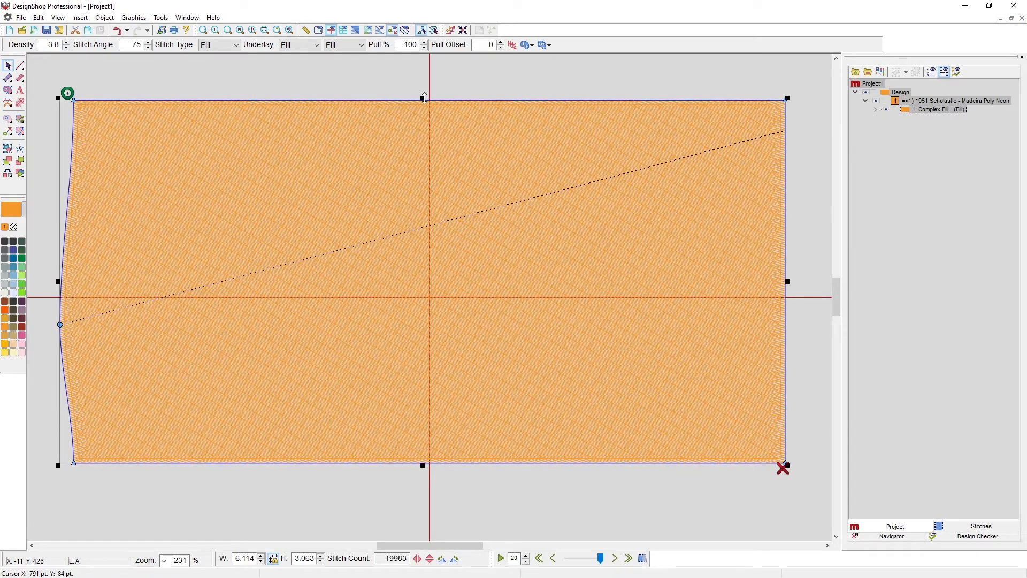
drag(424, 98, 423, 126)
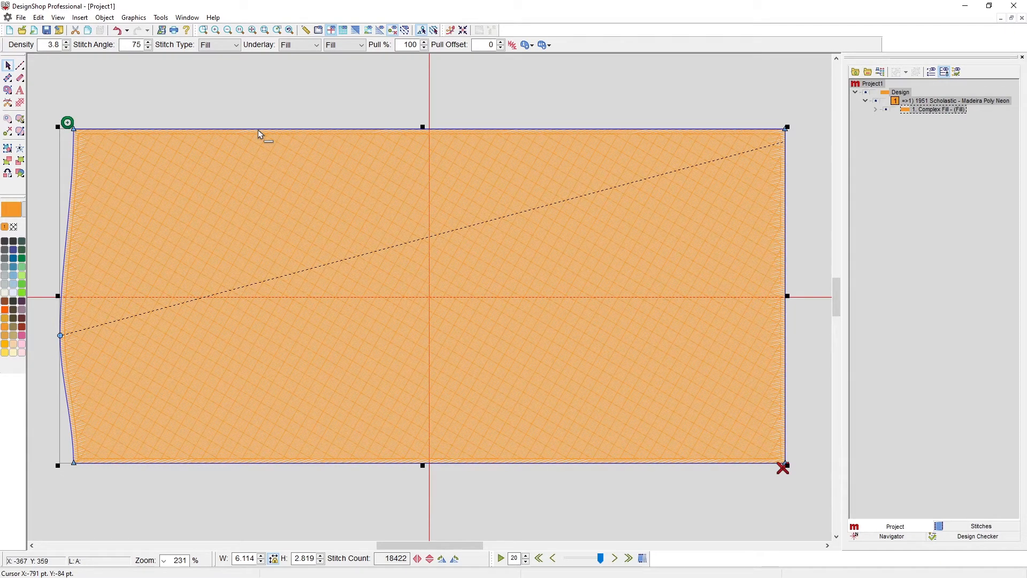
drag(257, 130, 299, 92)
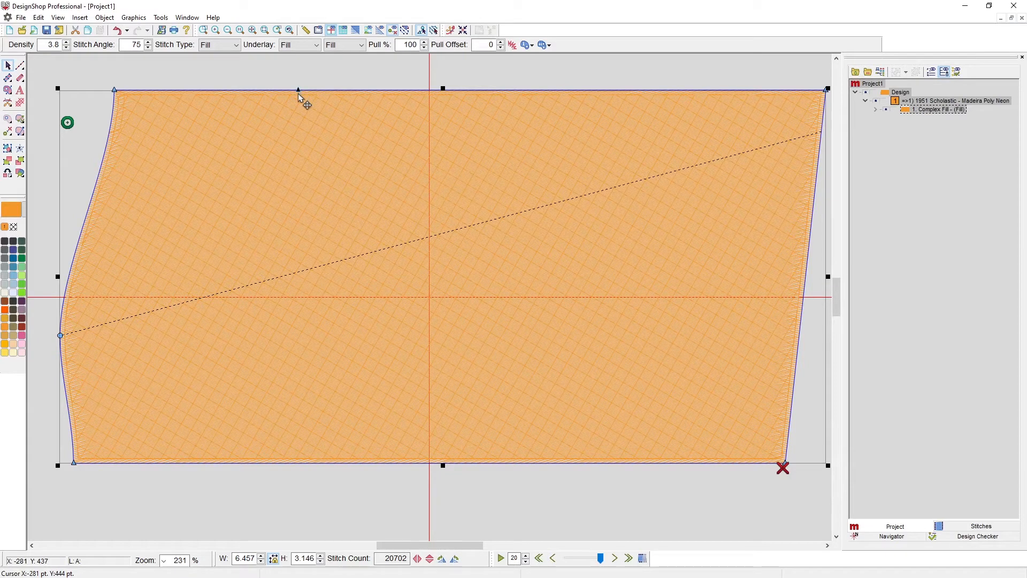
Add a curve point right of centre and a straight point left of centre on the fill's top edge.
click(541, 90)
click(278, 91)
click(299, 91)
Reshape the fill's left edge by moving its curve point slightly right and swinging that point's curve handles into an S-bend.
click(60, 336)
drag(114, 161, 113, 217)
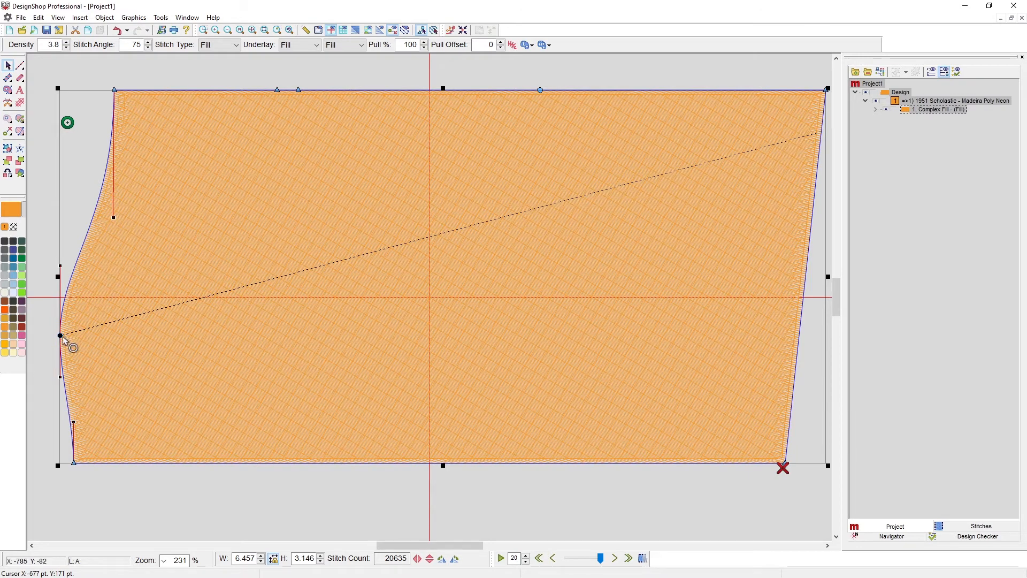
drag(60, 336, 78, 335)
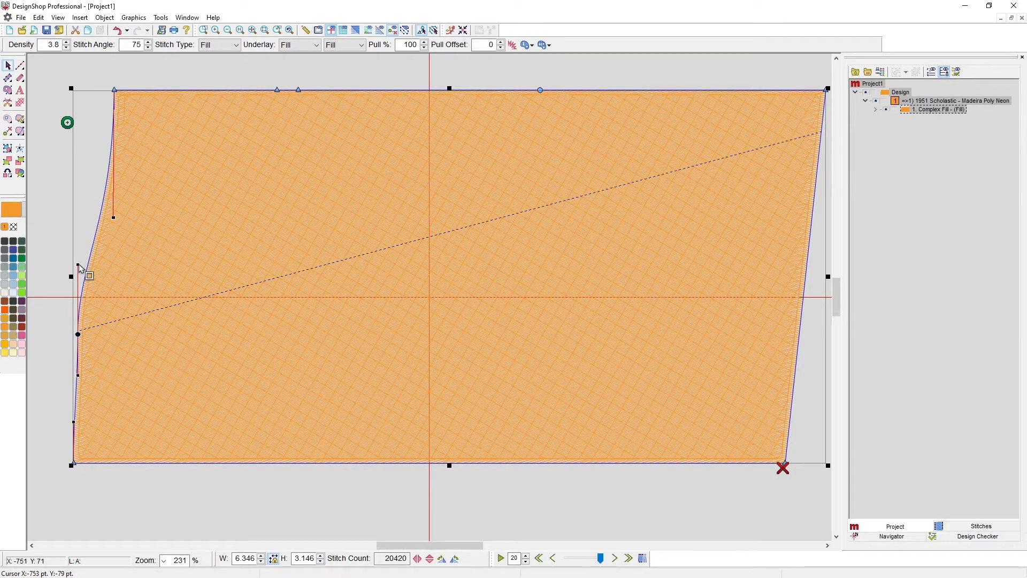
drag(79, 266, 115, 290)
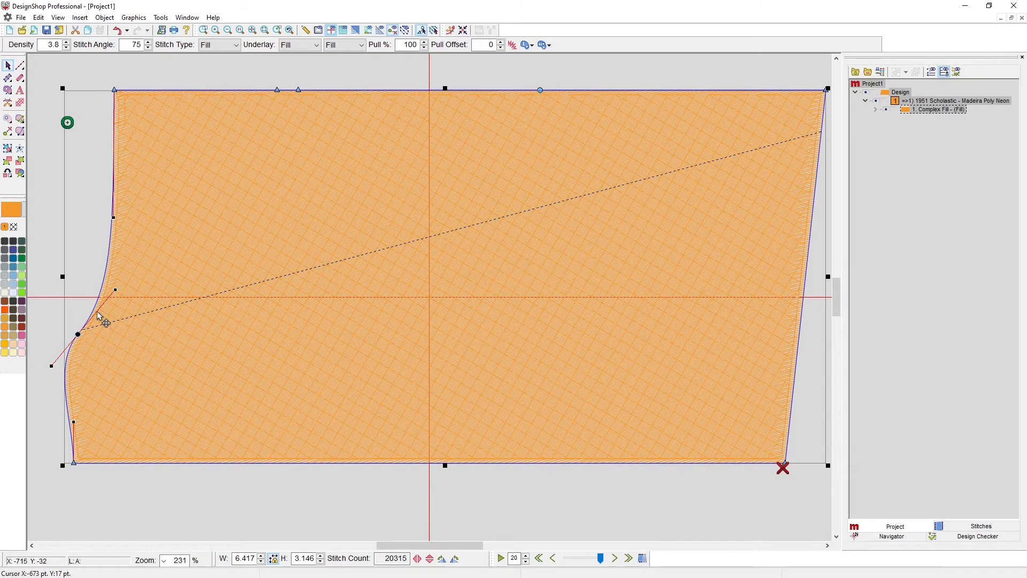
drag(115, 289, 154, 304)
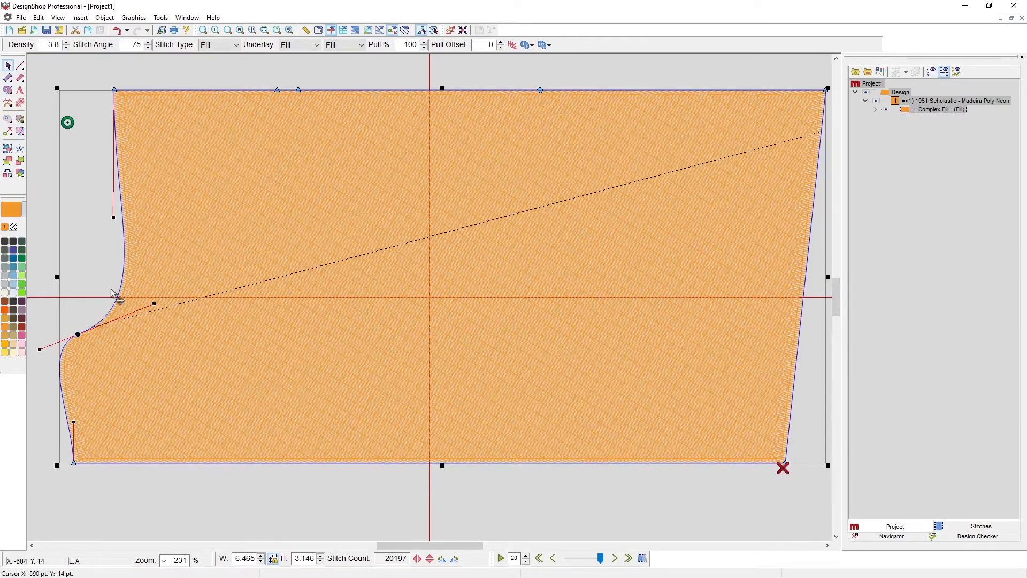
Add a straight point above the left edge's curve point and pull the surrounding curve handles to form a sharp notch.
click(124, 261)
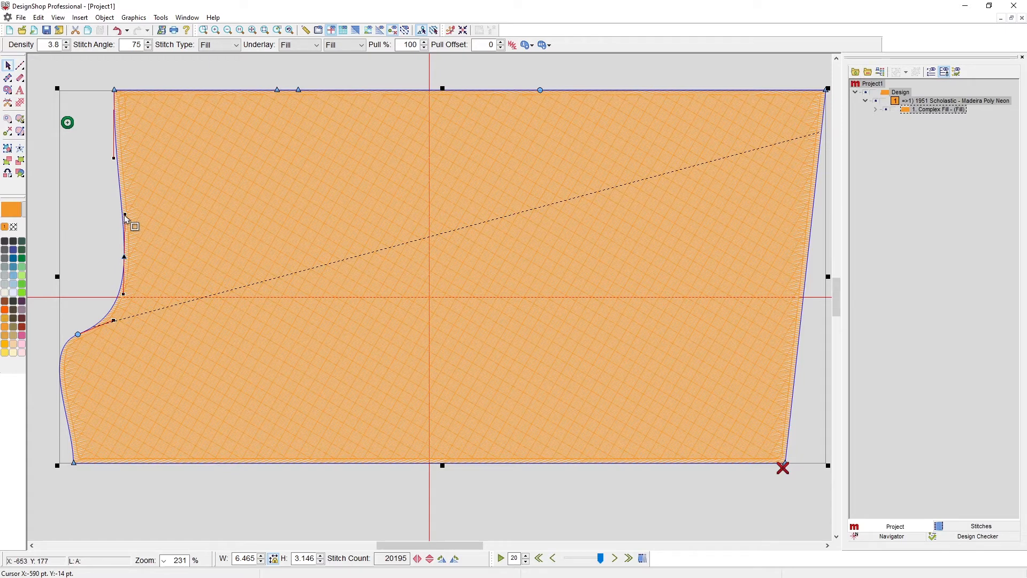
drag(125, 215, 67, 294)
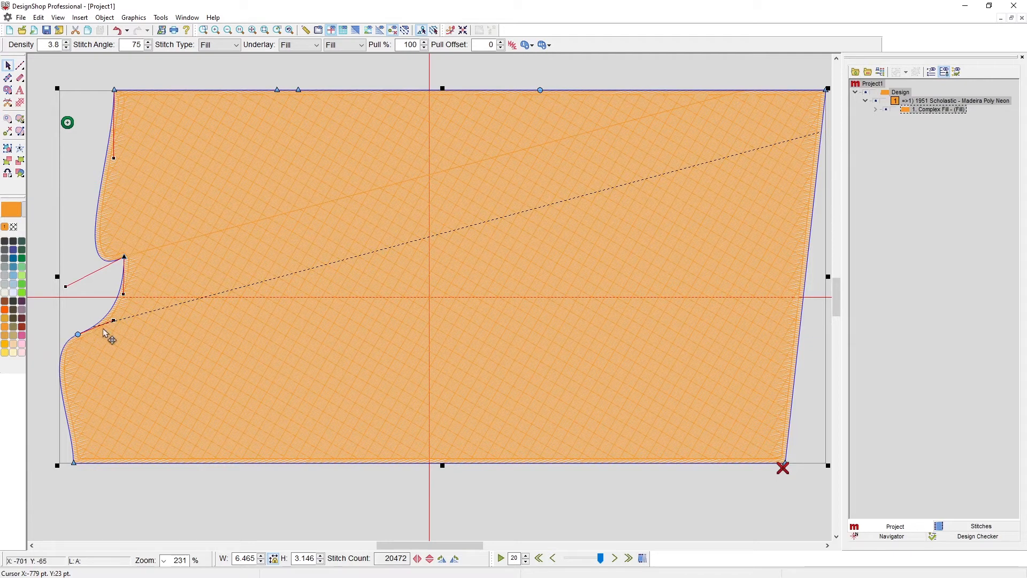
drag(113, 320, 100, 302)
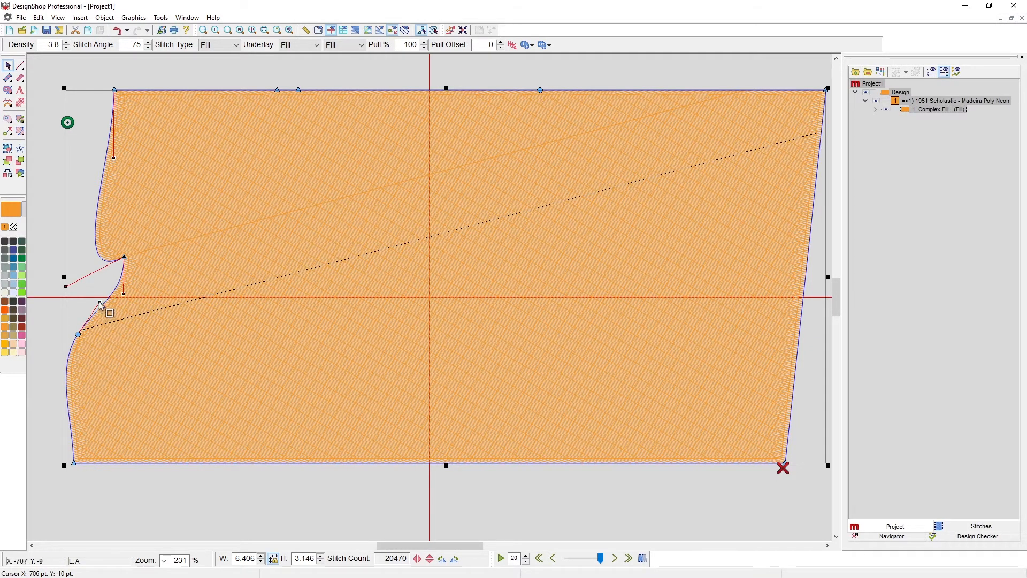
drag(103, 305, 112, 315)
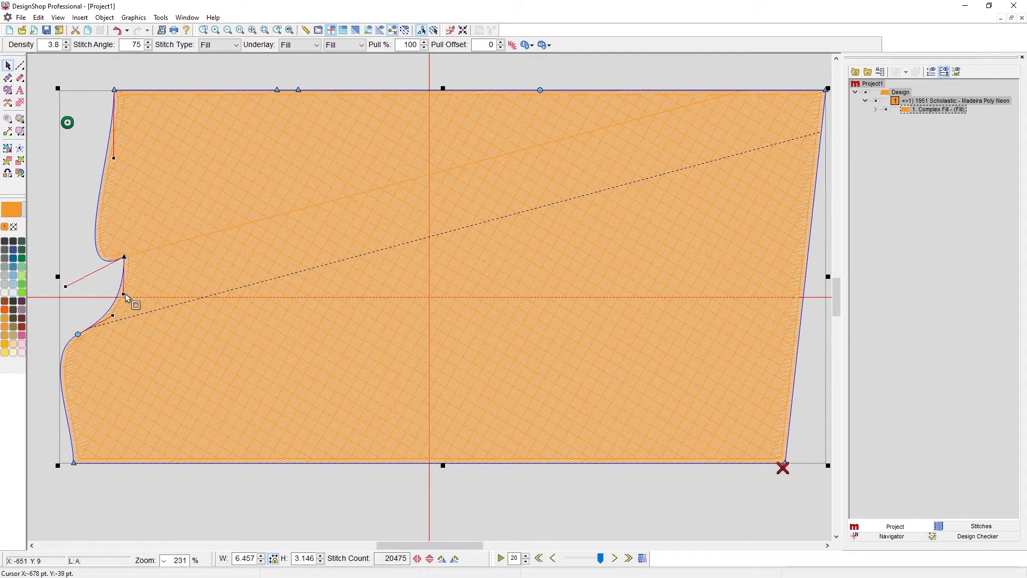
mouse_move(124, 293)
mouse_down()
mouse_move(68, 312)
mouse_move(142, 287)
mouse_up()
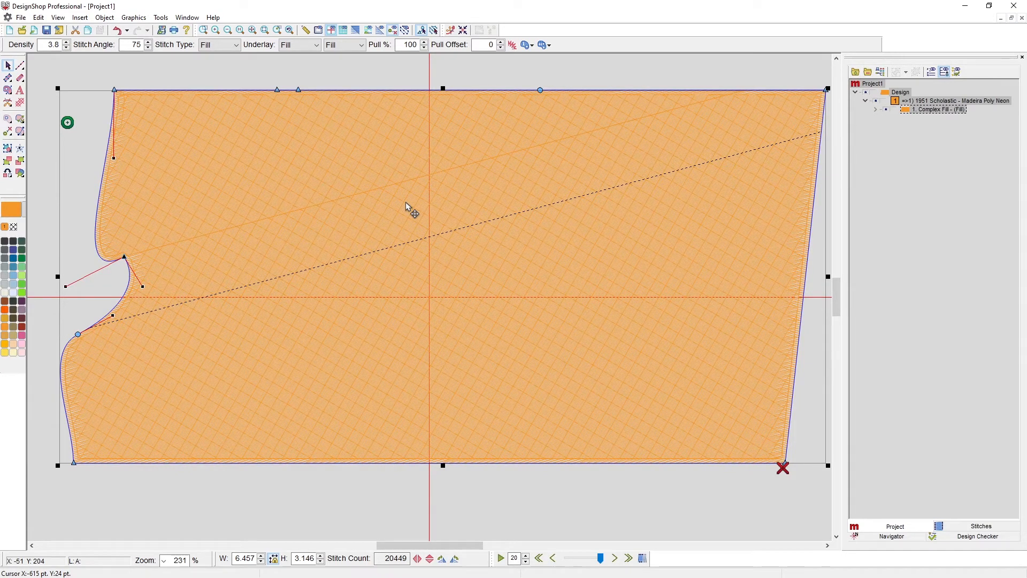
Add two points on the top edge, and delete them together with the existing straight point just beside them.
click(298, 90)
click(320, 91)
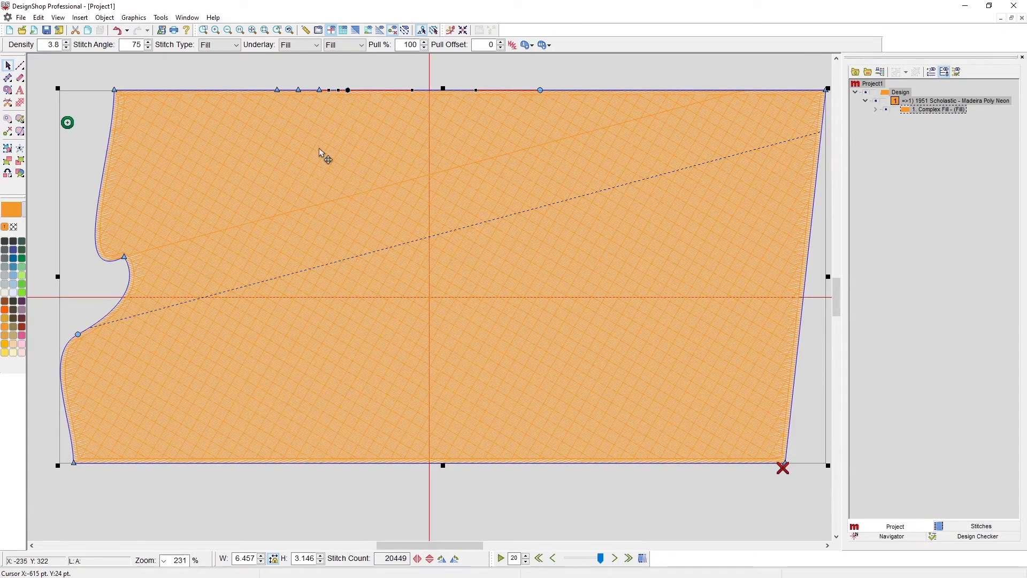
key(Delete)
click(321, 92)
key(Delete)
click(298, 91)
key(Delete)
Move the top edge's curve point down and left to form a dip, and bend the segments on both sides of it.
drag(541, 90, 516, 126)
drag(512, 123, 419, 148)
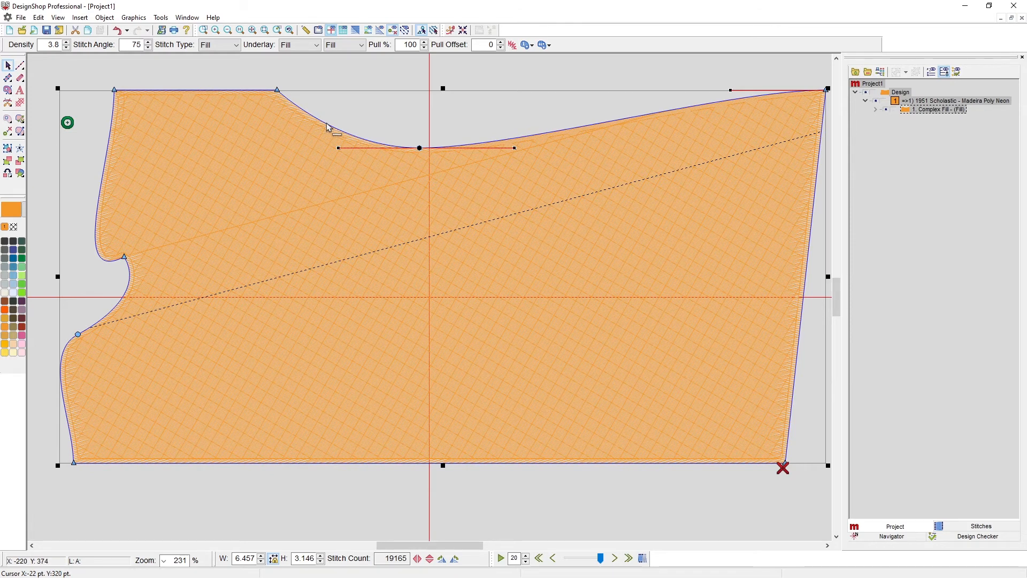
drag(329, 126, 314, 220)
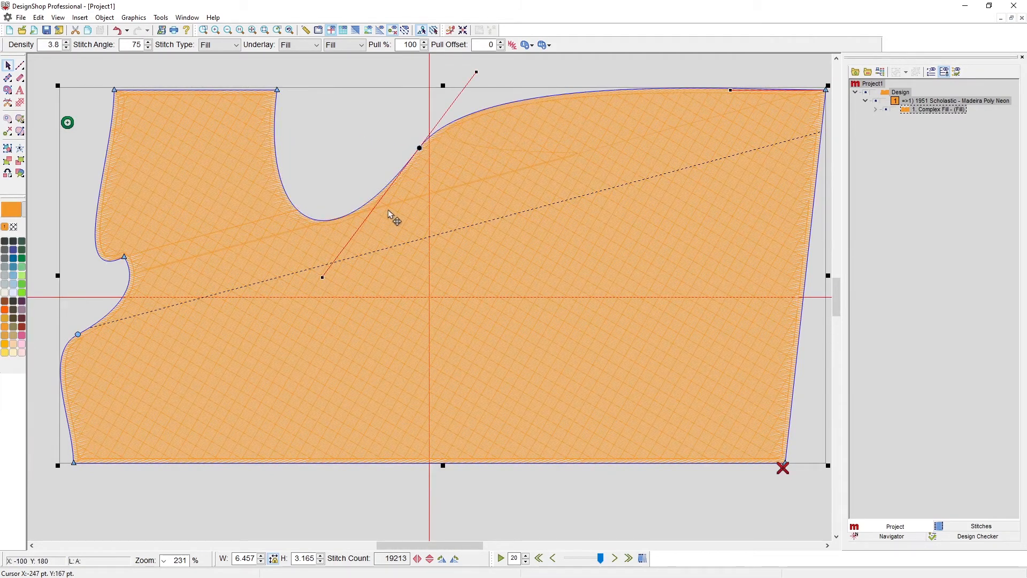
drag(541, 98, 545, 139)
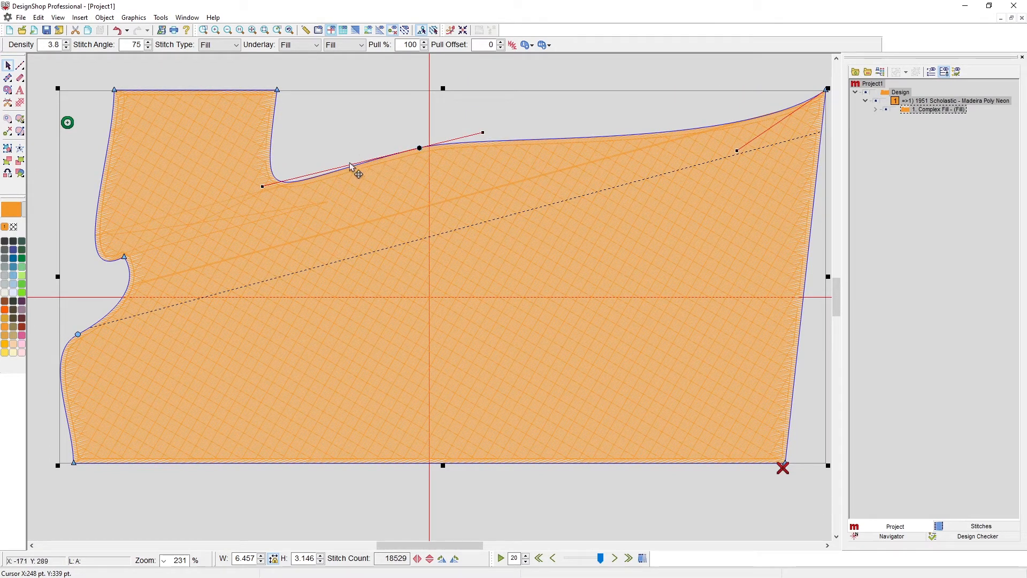
mouse_move(545, 140)
mouse_down()
mouse_move(534, 115)
mouse_move(540, 141)
mouse_up()
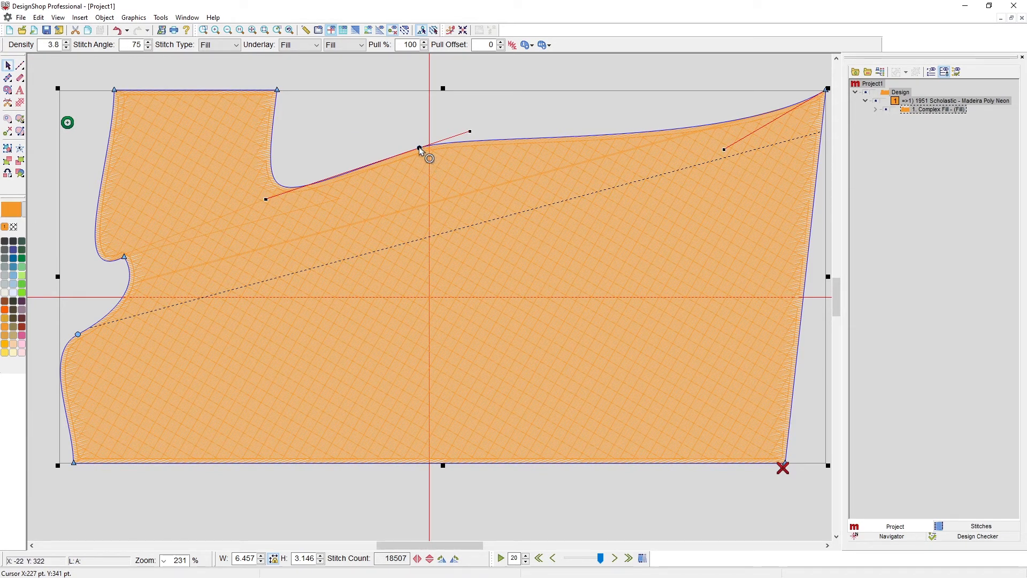
Move the top edge's curve point right and up so the edge arches to a fill height of about 3.68.
drag(420, 148, 479, 152)
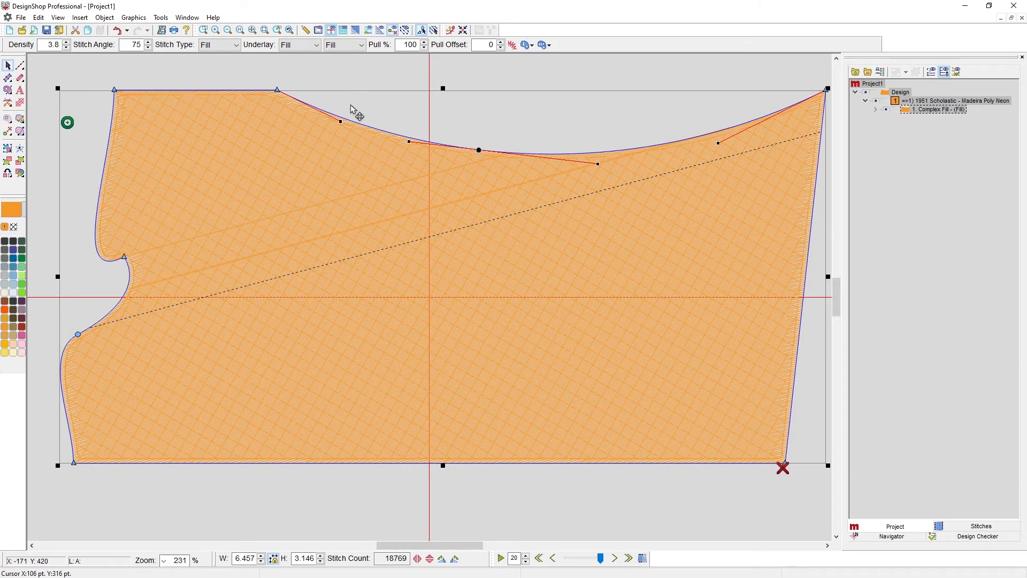
scroll(443, 188, up, 2)
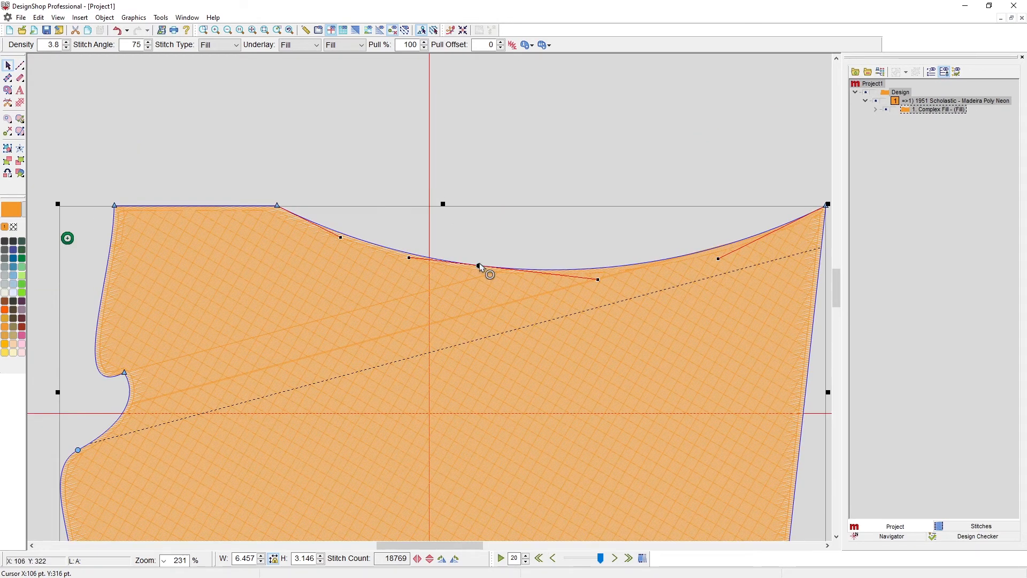
drag(480, 266, 480, 153)
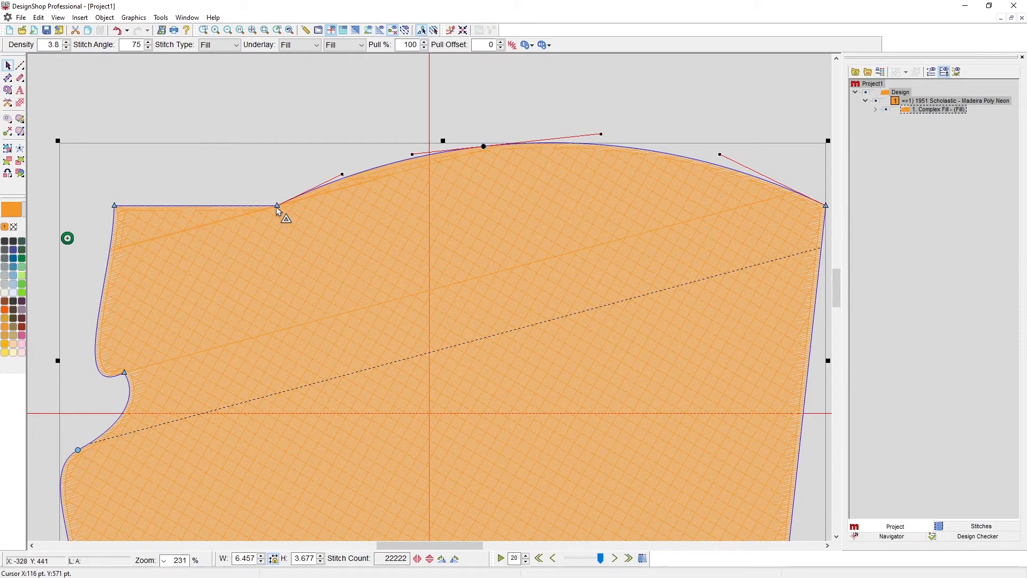
Pull out the curve handles at the upper-left corner and the neighbouring straight point to round both segments meeting at that corner.
drag(276, 207, 189, 141)
drag(116, 205, 75, 260)
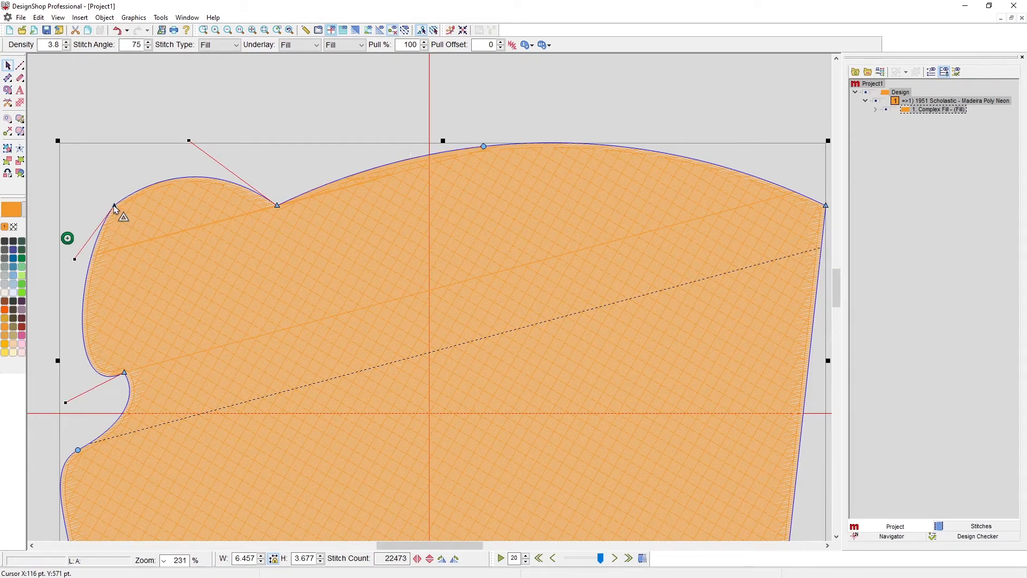
drag(115, 206, 84, 148)
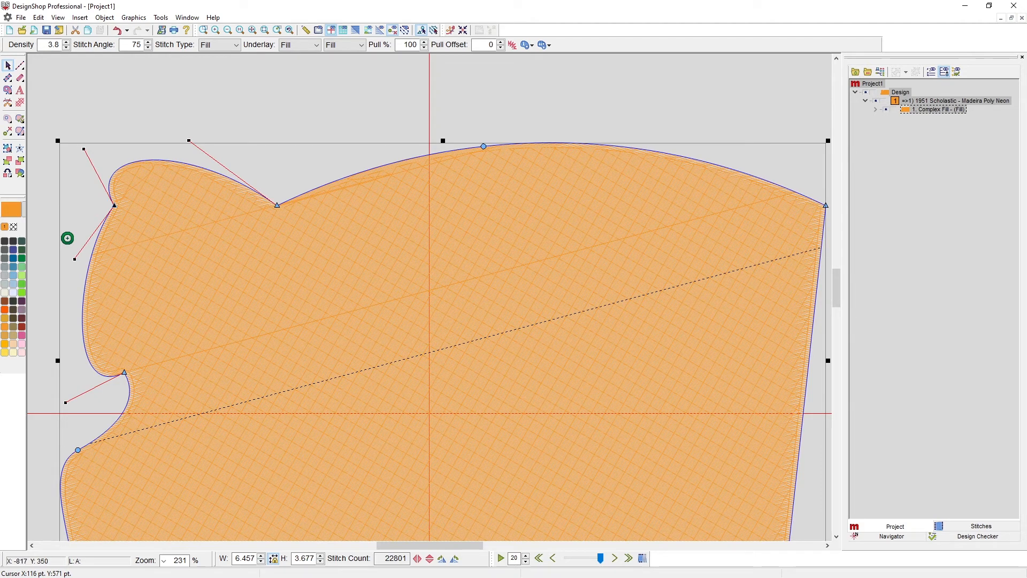
Smooth the top edge's straight point left of the arch and change its wireframe point type to Curve.
double_click(277, 206)
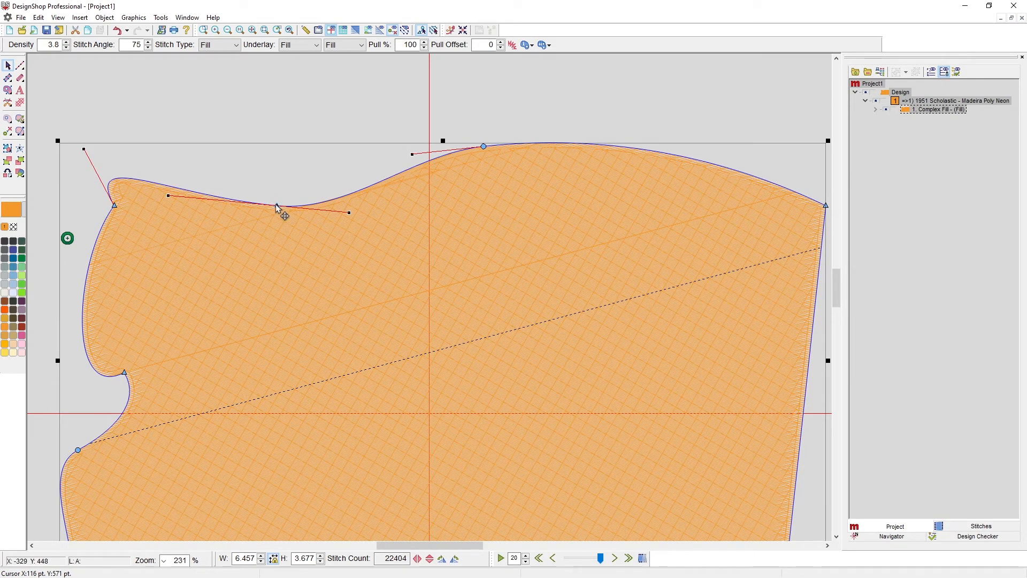
right_click(277, 205)
click(292, 211)
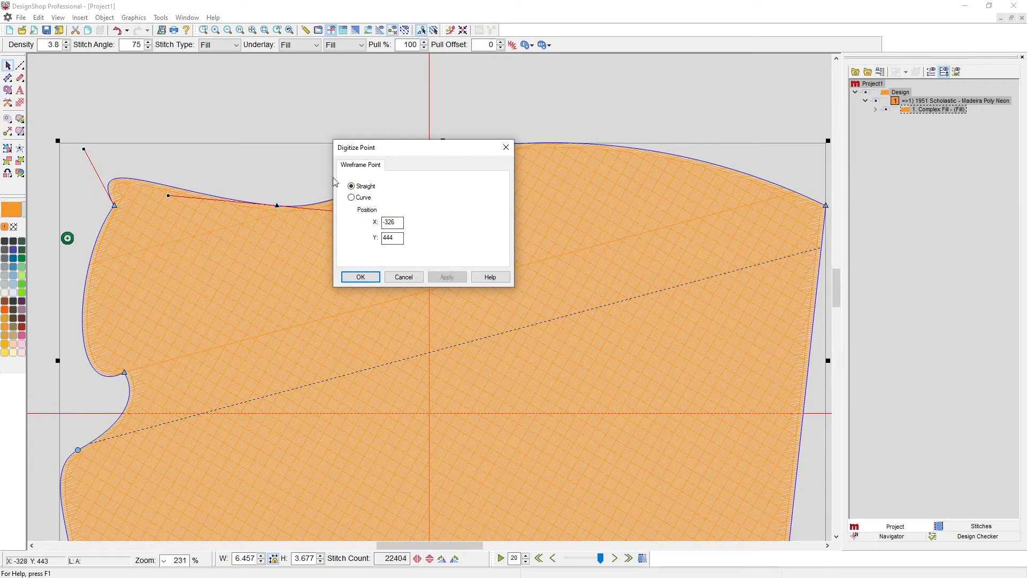
click(352, 197)
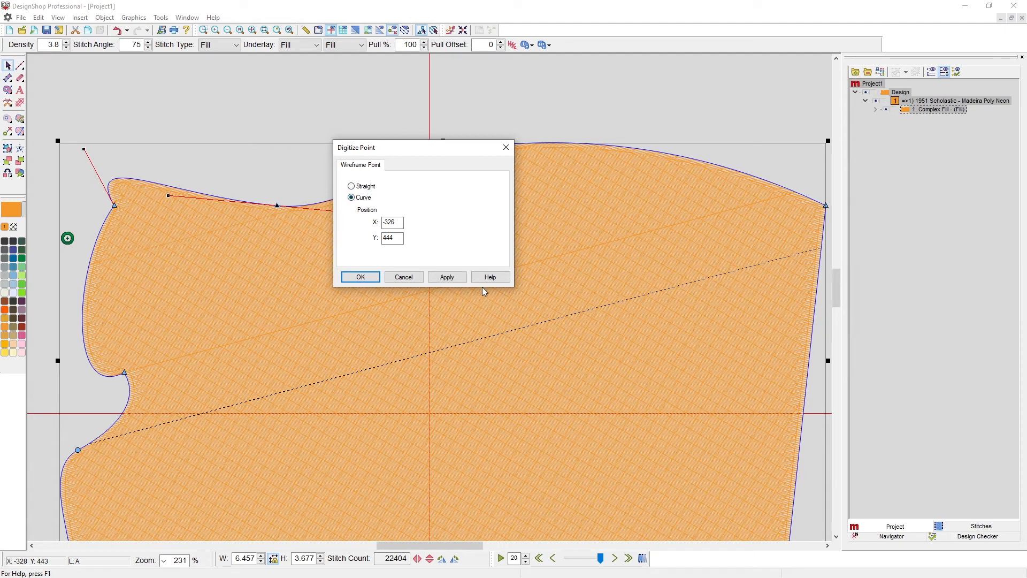
click(446, 278)
click(350, 277)
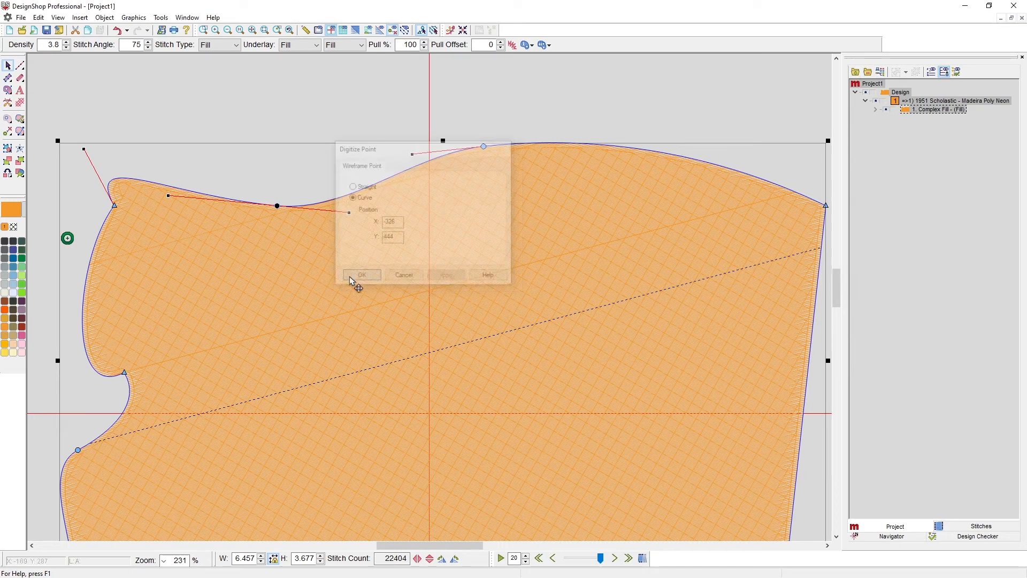
Swing and break the converted curve point's handles, smooth the point again, and lengthen its right handle toward the arch.
drag(350, 214, 319, 166)
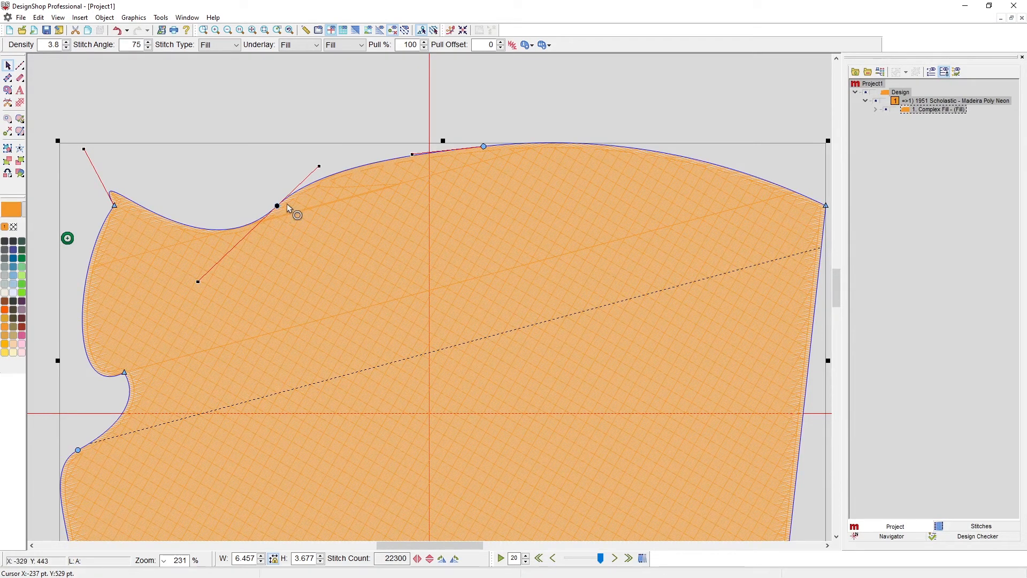
drag(319, 167, 324, 271)
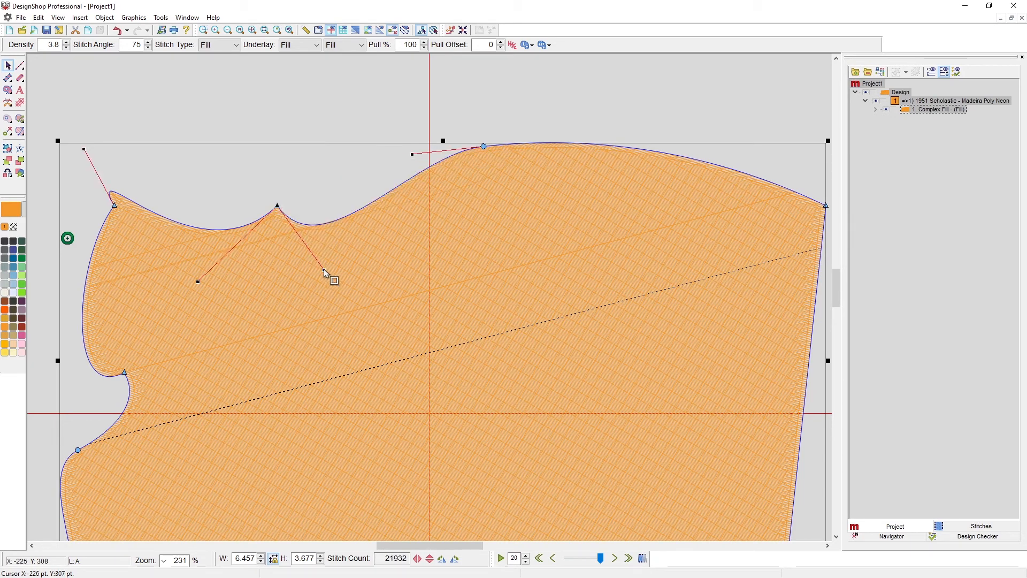
double_click(277, 207)
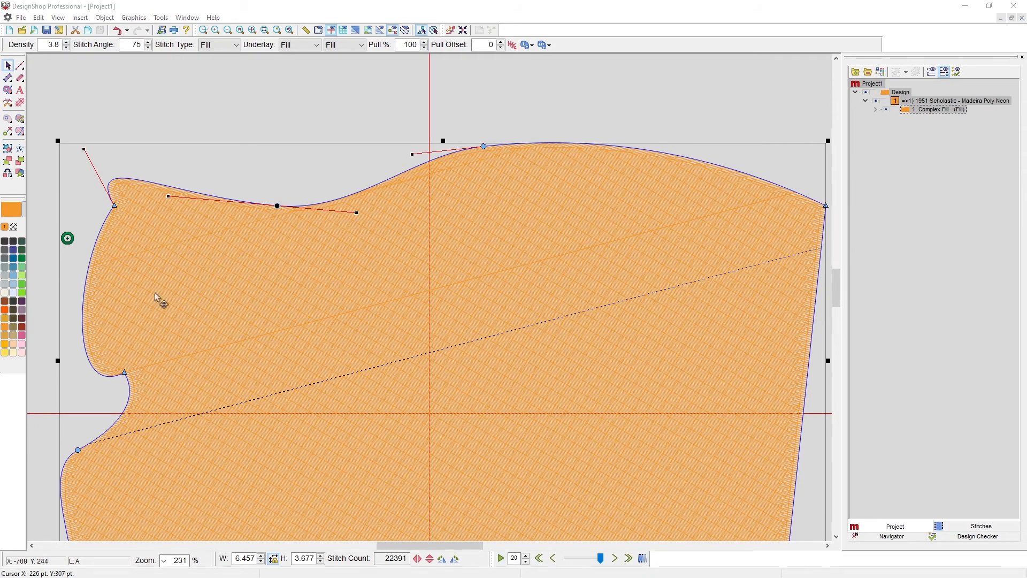
mouse_move(358, 213)
mouse_down()
mouse_move(376, 217)
mouse_move(419, 271)
mouse_move(480, 295)
mouse_move(312, 263)
mouse_move(429, 290)
mouse_move(320, 276)
mouse_move(433, 295)
mouse_move(410, 292)
mouse_up()
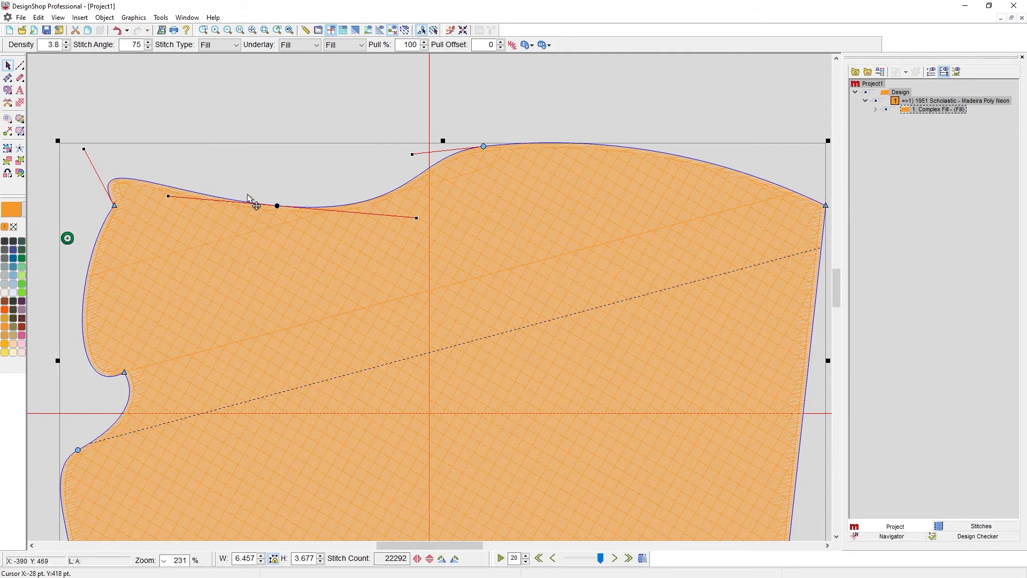
Convert the short top-left segment and the two upper segments of the left edge to straight lines, and select the lower segment's end point.
click(179, 192)
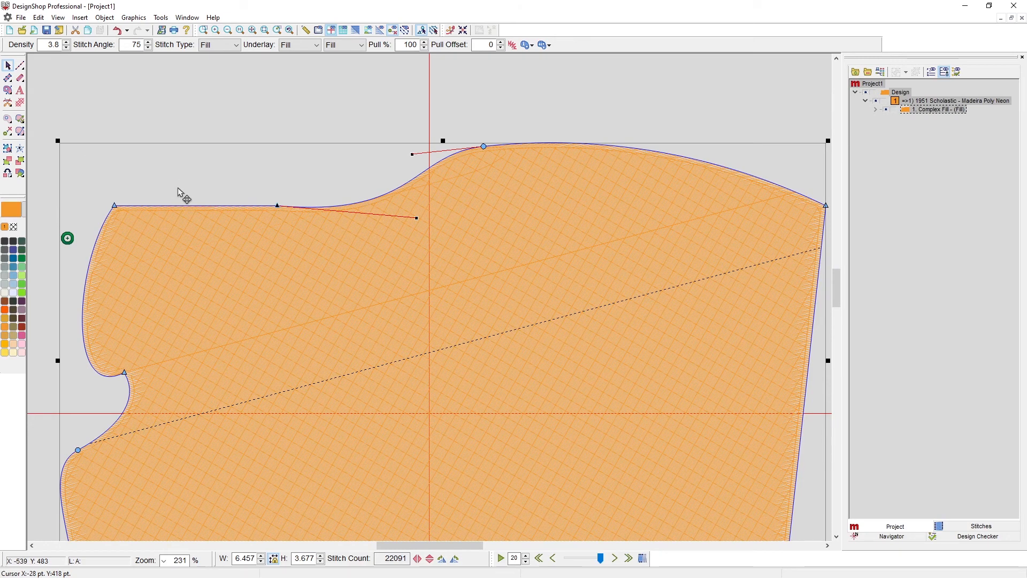
click(87, 288)
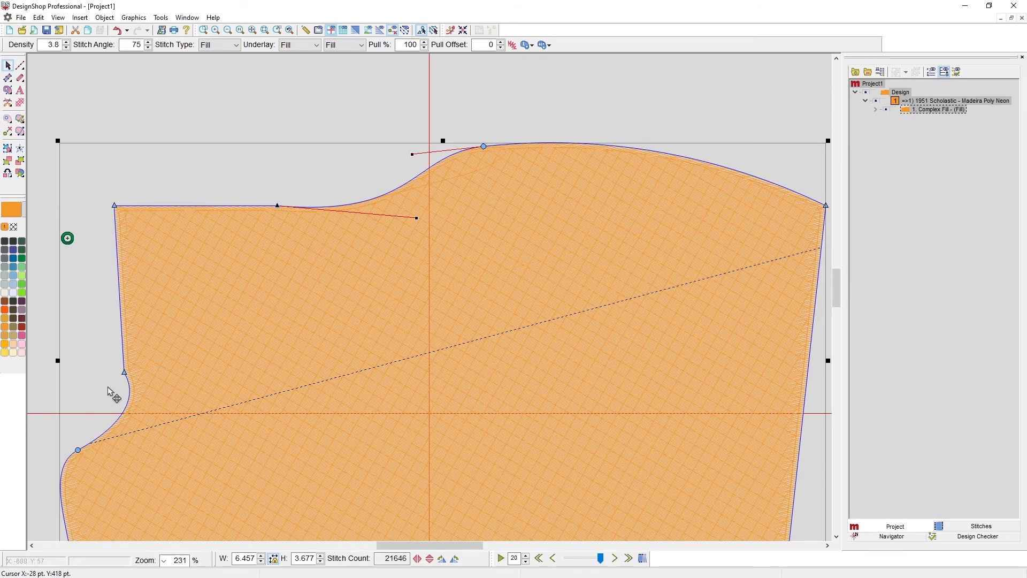
click(113, 428)
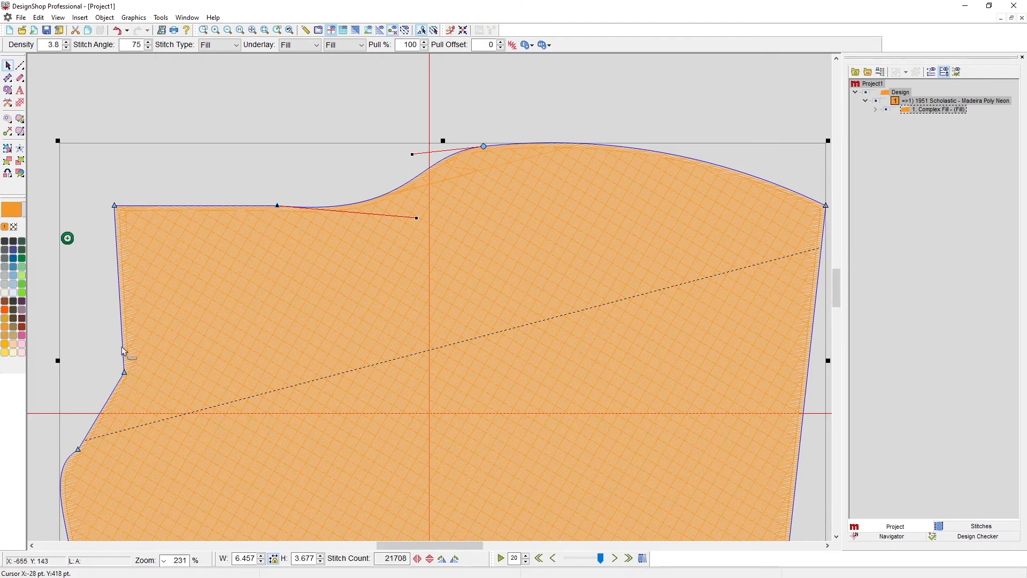
click(80, 449)
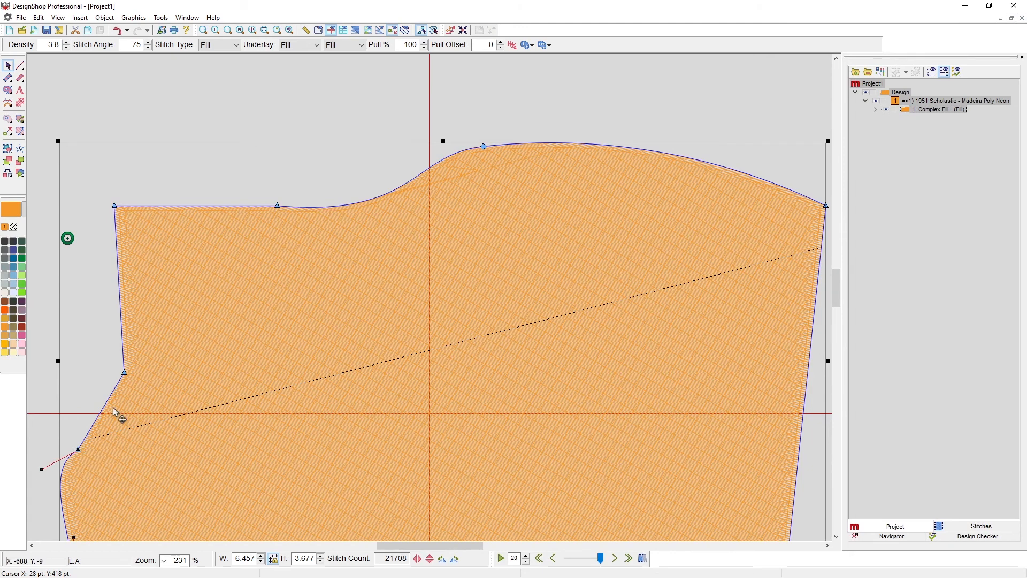